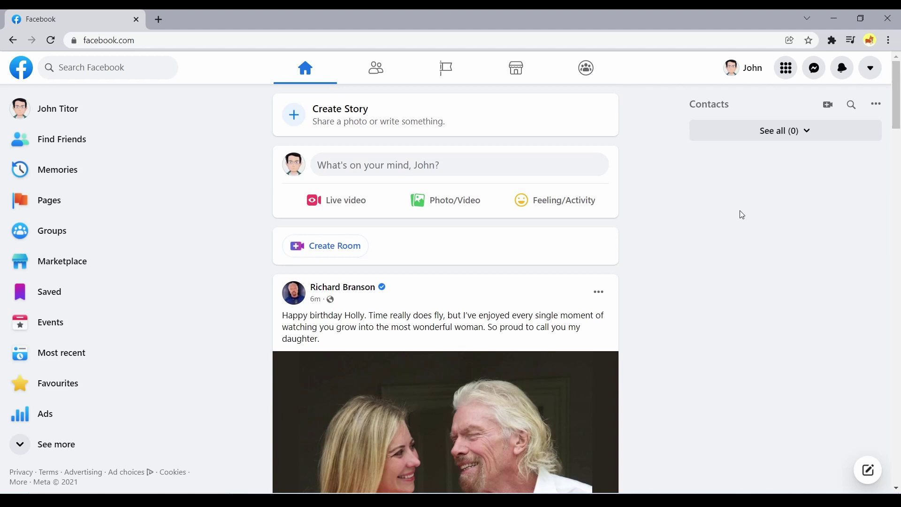
# - Open the account menu's Settings & privacy submenu
pyautogui.click(745, 68)
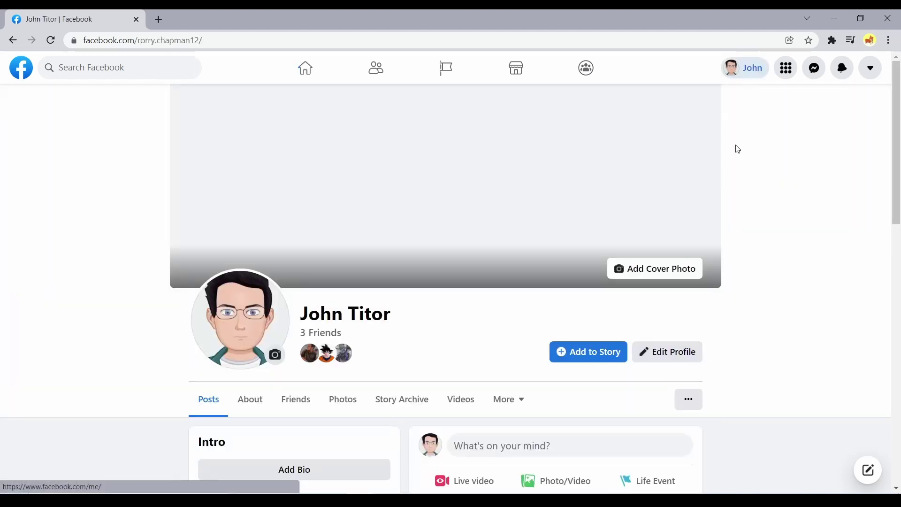
pyautogui.scroll(-3, 754, 227)
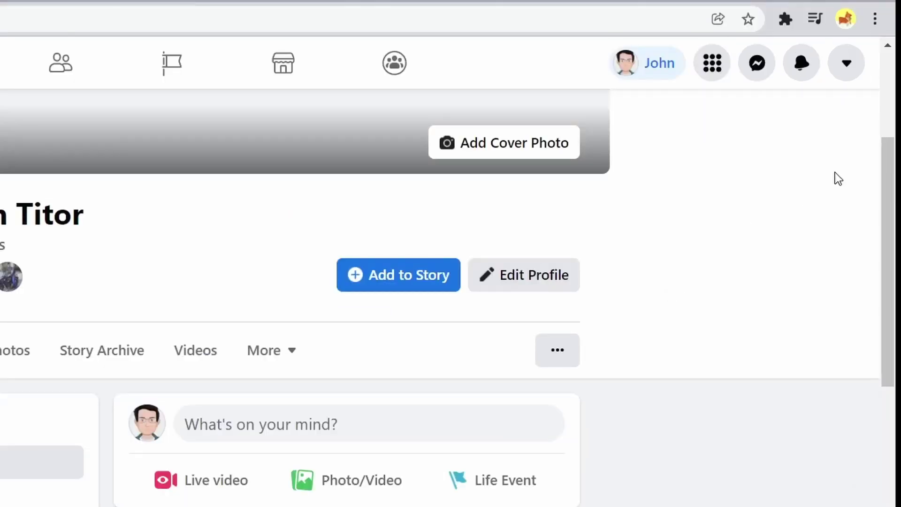
pyautogui.click(845, 70)
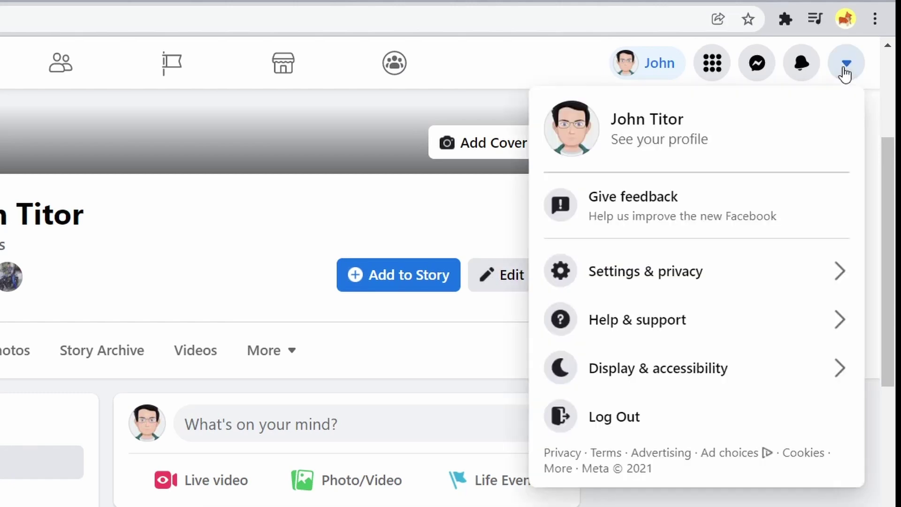
pyautogui.click(794, 273)
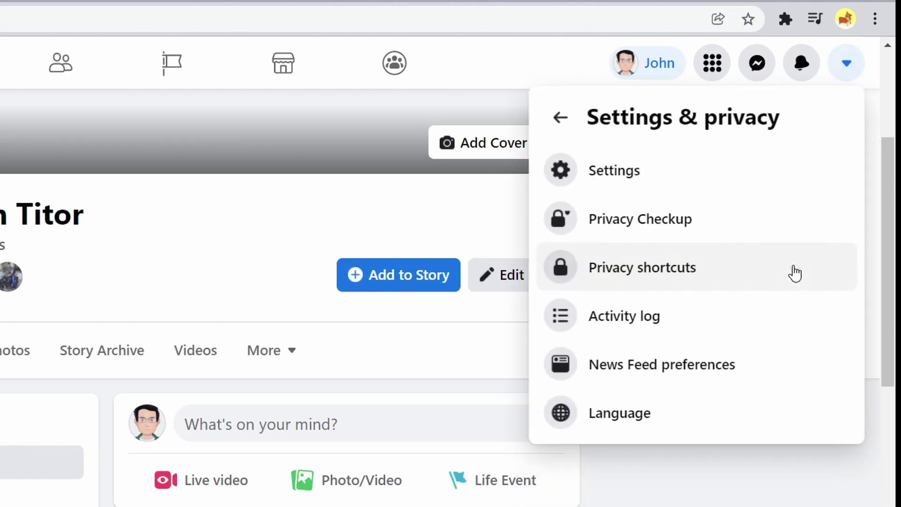
# - In Privacy settings, change 'Who can see your future posts?' from Public to Friends
pyautogui.click(746, 183)
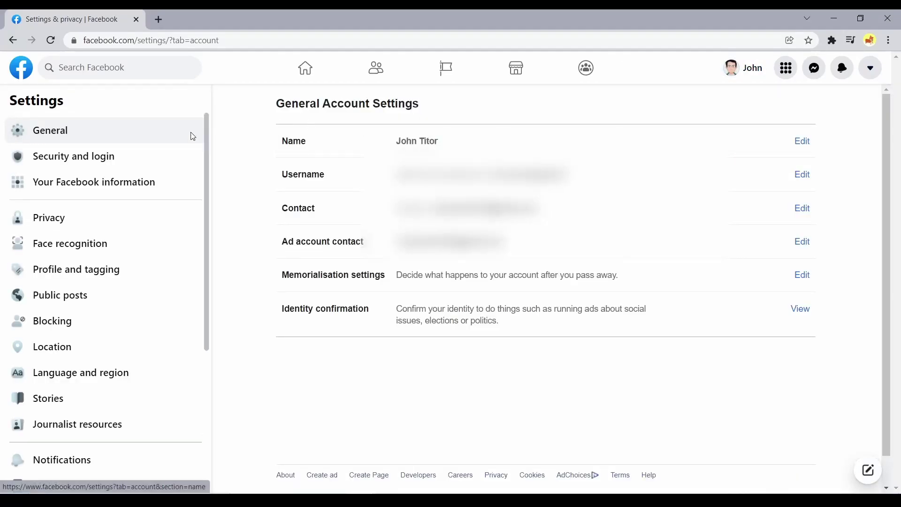
pyautogui.click(83, 216)
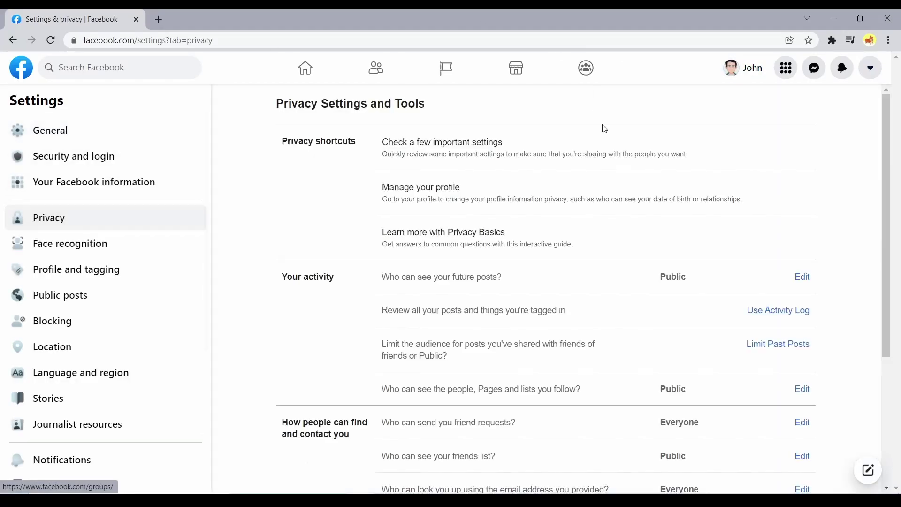
pyautogui.scroll(-1, 571, 182)
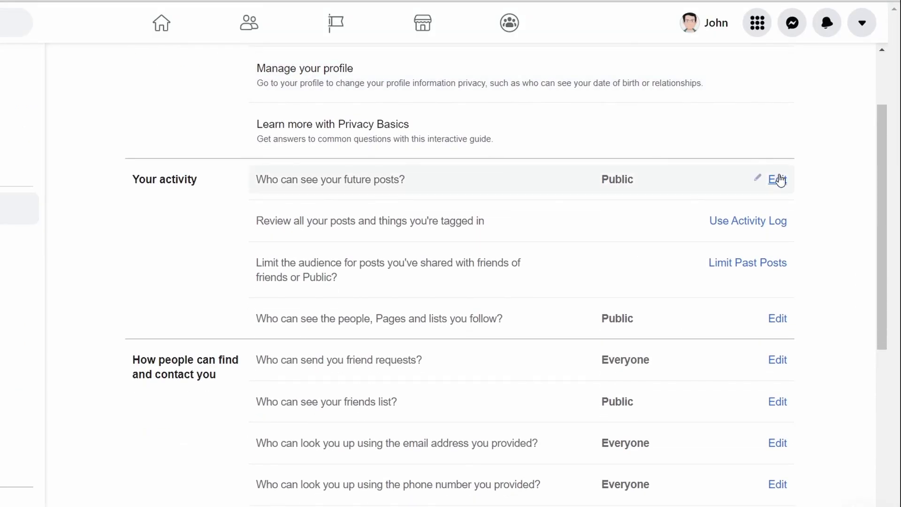
pyautogui.click(777, 180)
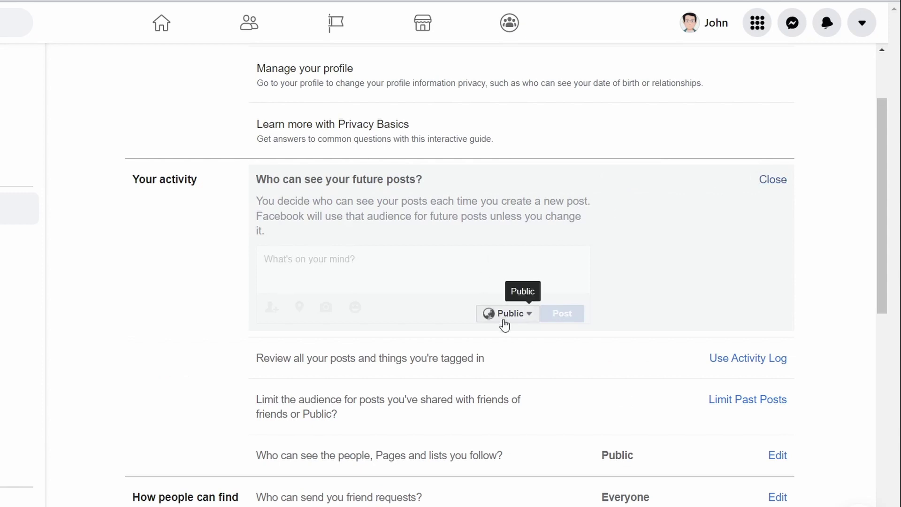
pyautogui.click(505, 323)
pyautogui.click(493, 404)
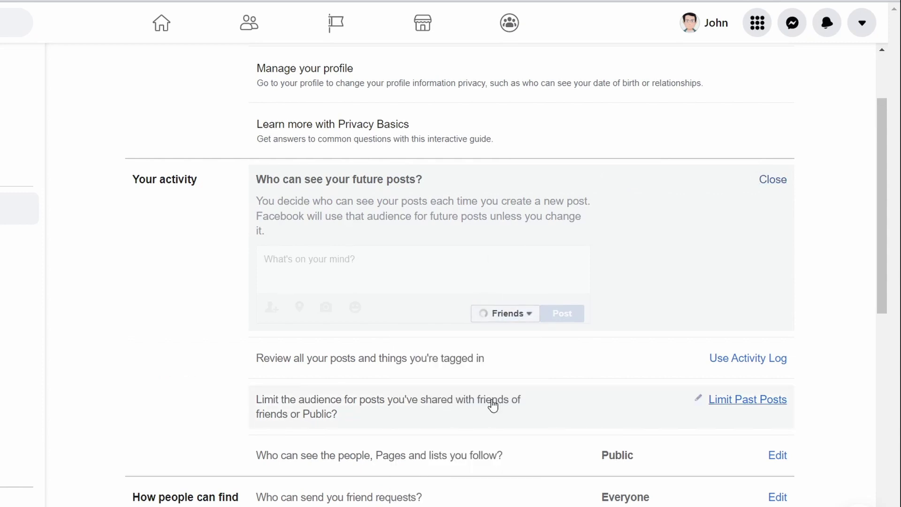
pyautogui.click(772, 180)
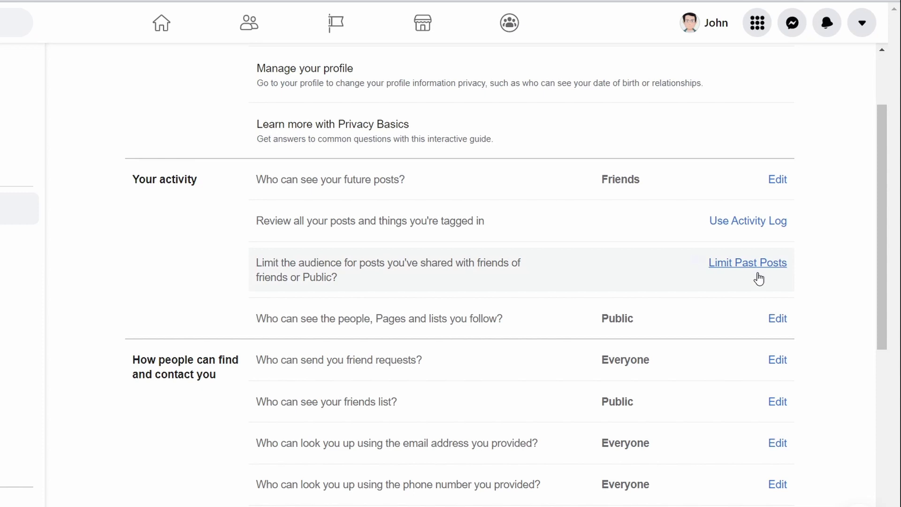
# - Limit the audience of all past timeline posts to Friends and dismiss the confirmation
pyautogui.click(757, 274)
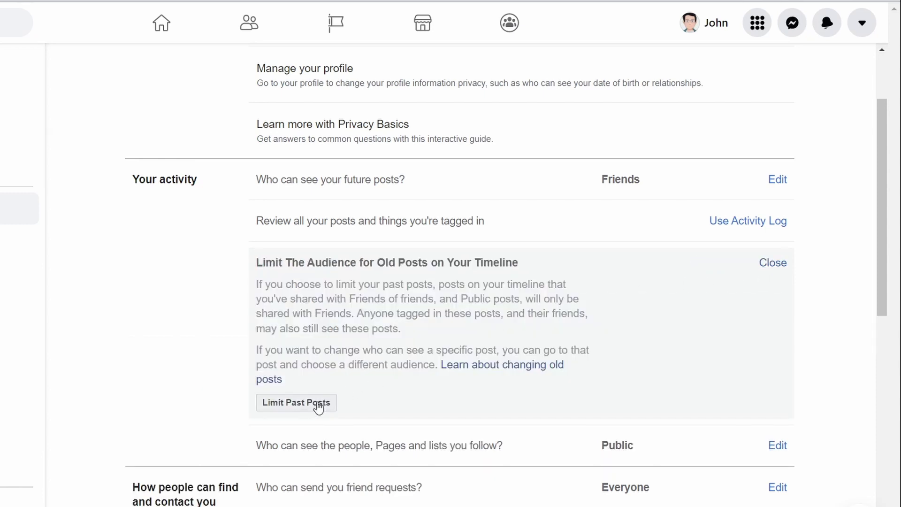
pyautogui.click(319, 404)
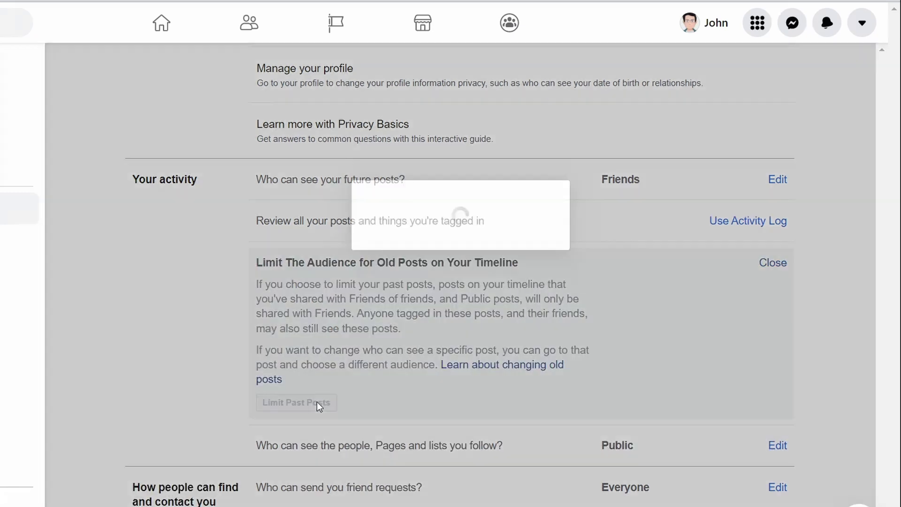
pyautogui.click(639, 231)
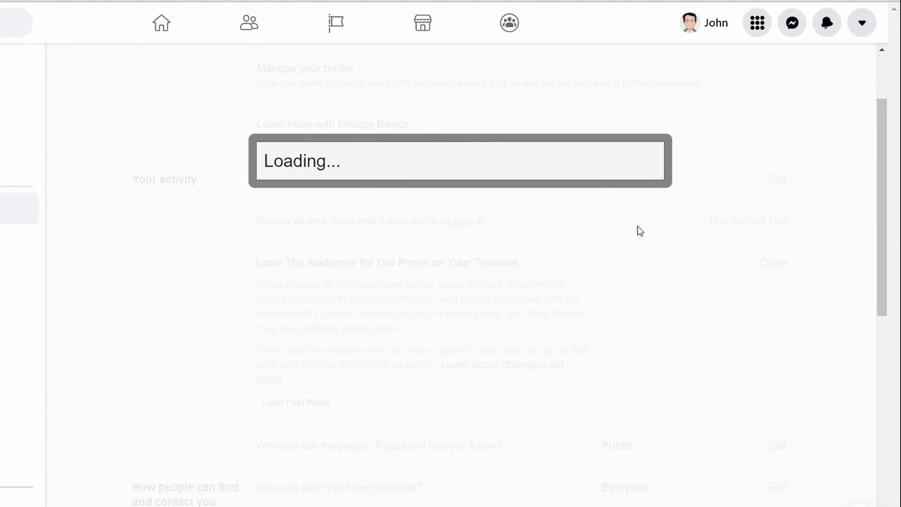
pyautogui.click(639, 205)
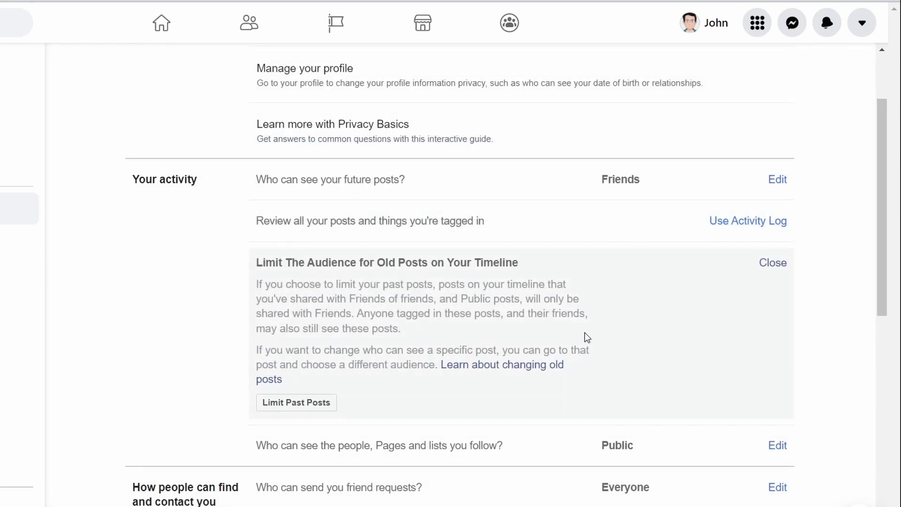
pyautogui.scroll(-2, 583, 338)
pyautogui.scroll(-1, 586, 337)
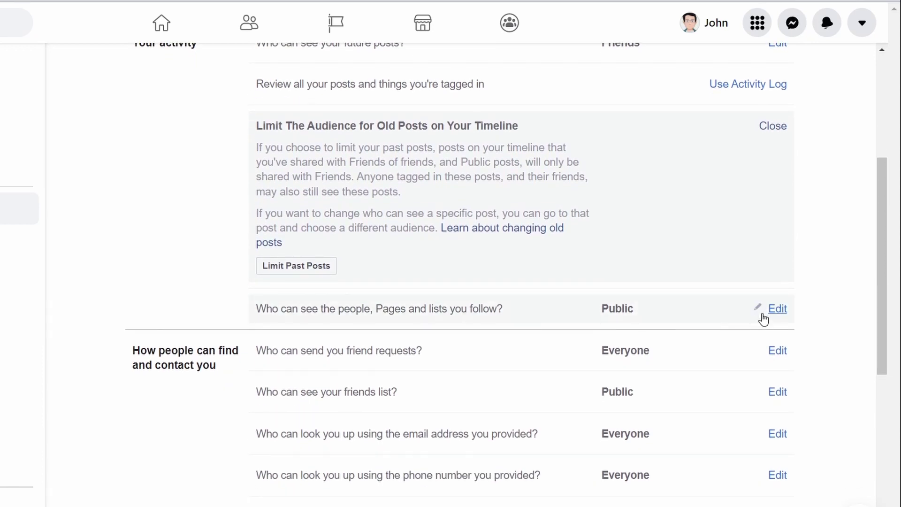
# - Set 'Who can see the people, Pages and lists you follow?' to Only me
pyautogui.click(777, 309)
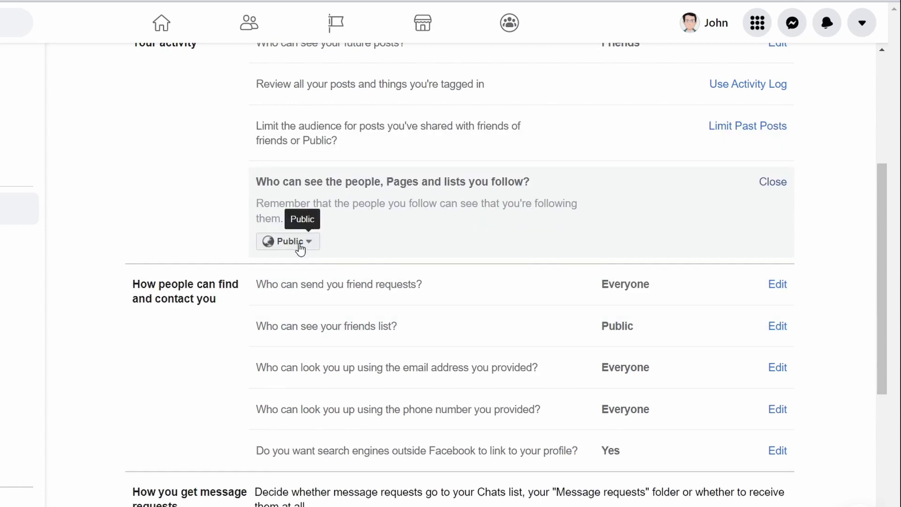
pyautogui.click(301, 245)
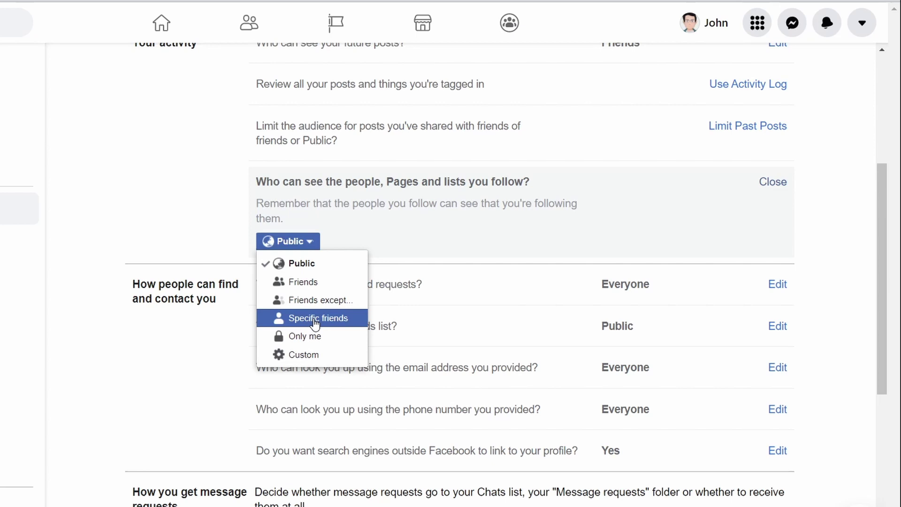
pyautogui.click(315, 336)
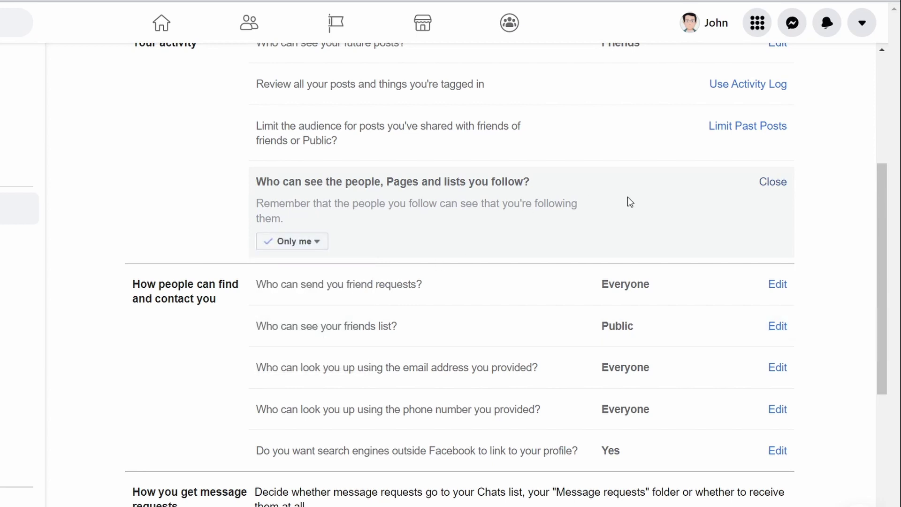
pyautogui.click(764, 187)
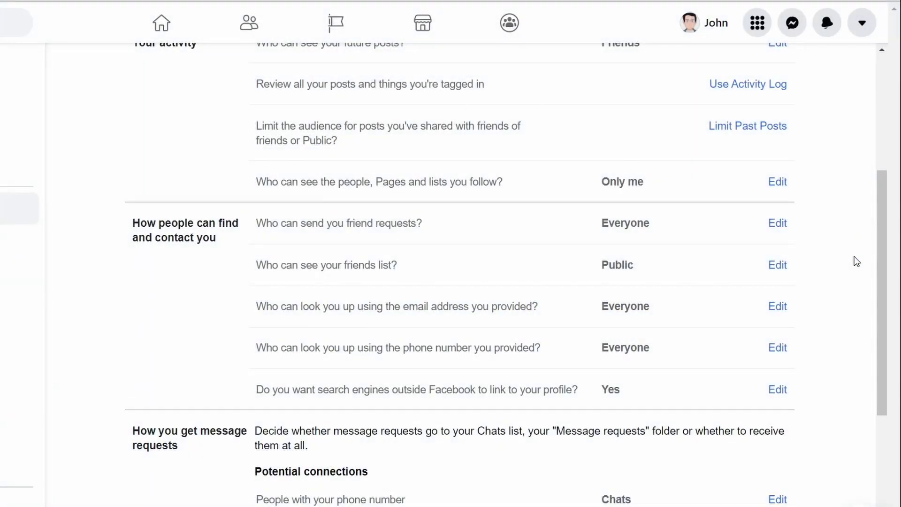
# - Restrict the friends list audience via Specific friends, ticking one friend and saving
pyautogui.scroll(-1, 854, 257)
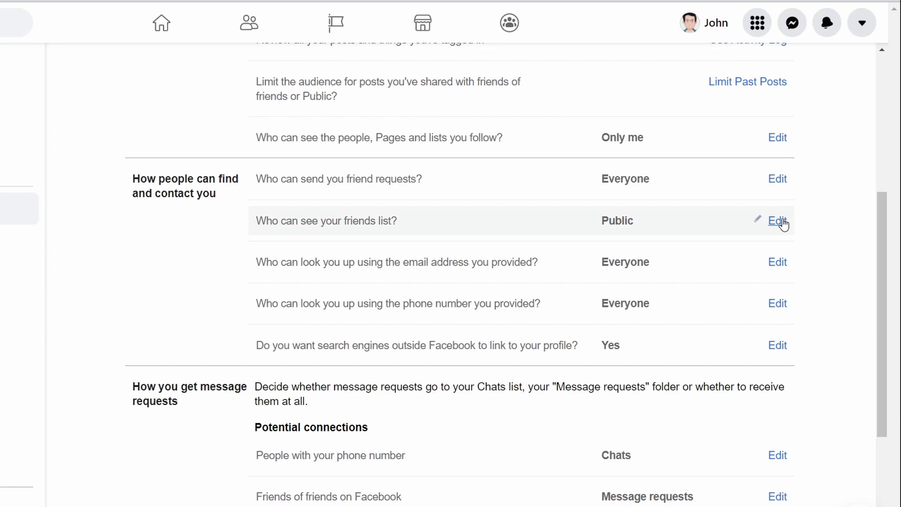
pyautogui.click(777, 222)
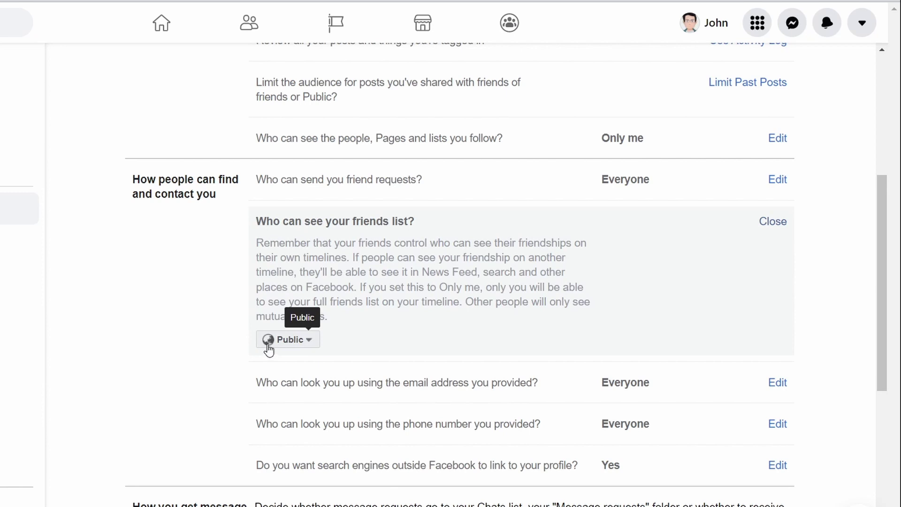
pyautogui.click(269, 348)
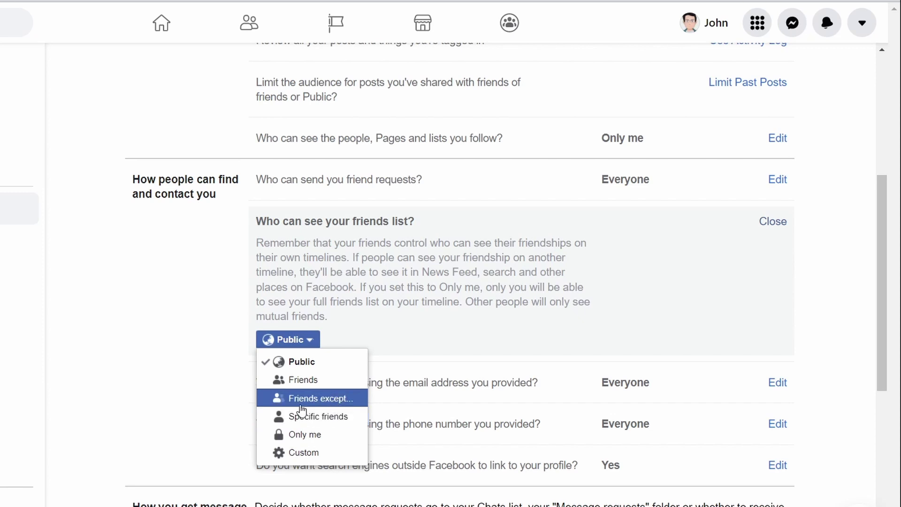
pyautogui.click(302, 416)
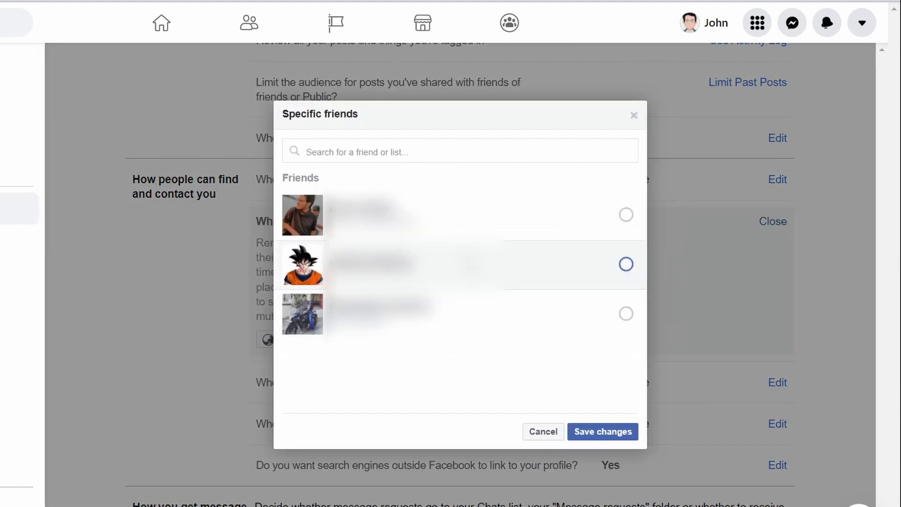
pyautogui.click(625, 264)
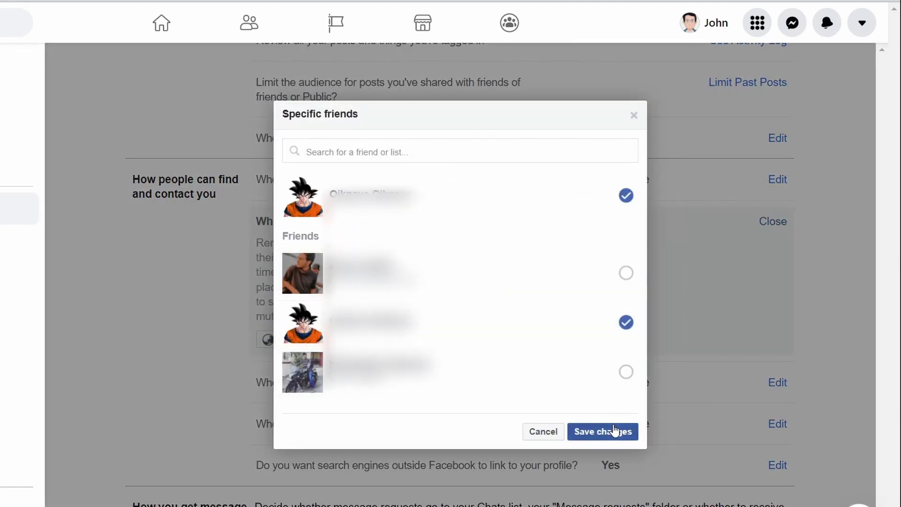
pyautogui.click(613, 431)
pyautogui.click(773, 220)
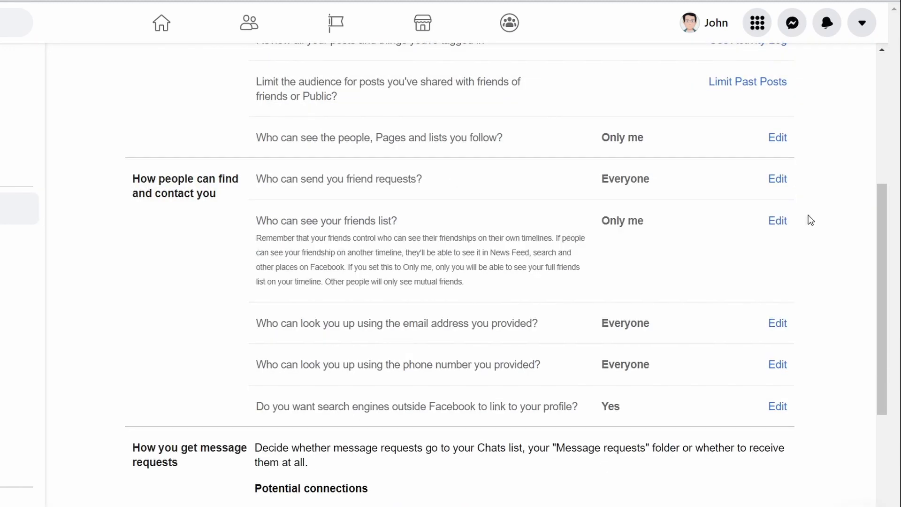
pyautogui.scroll(-1, 821, 337)
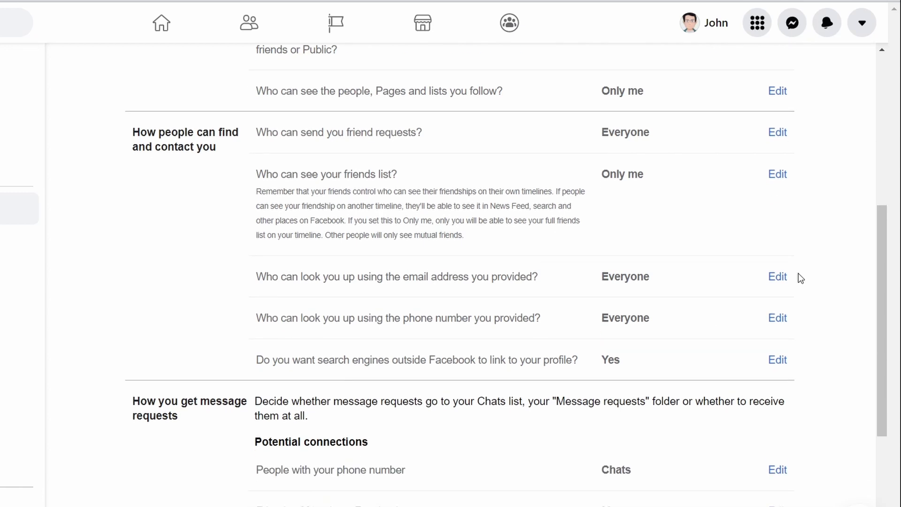
# - Limit who can look you up by email address to Only me
pyautogui.click(781, 277)
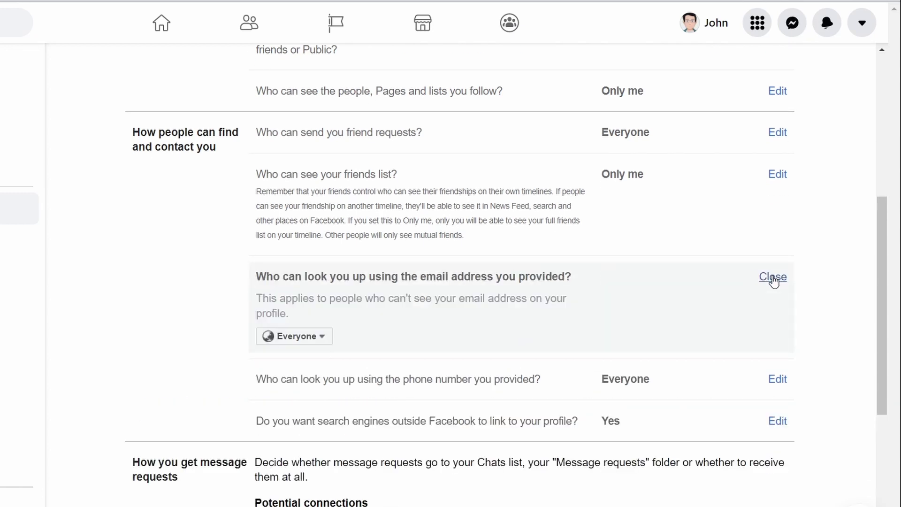
pyautogui.click(319, 336)
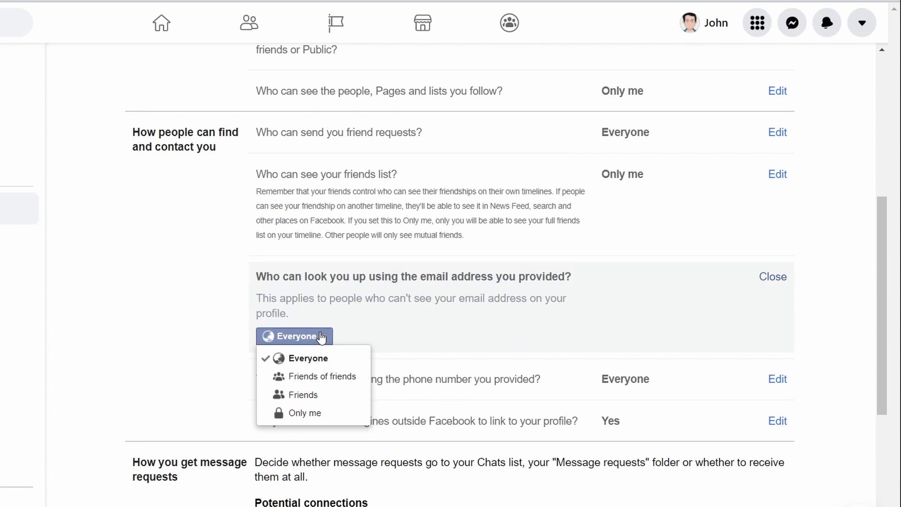
pyautogui.click(351, 416)
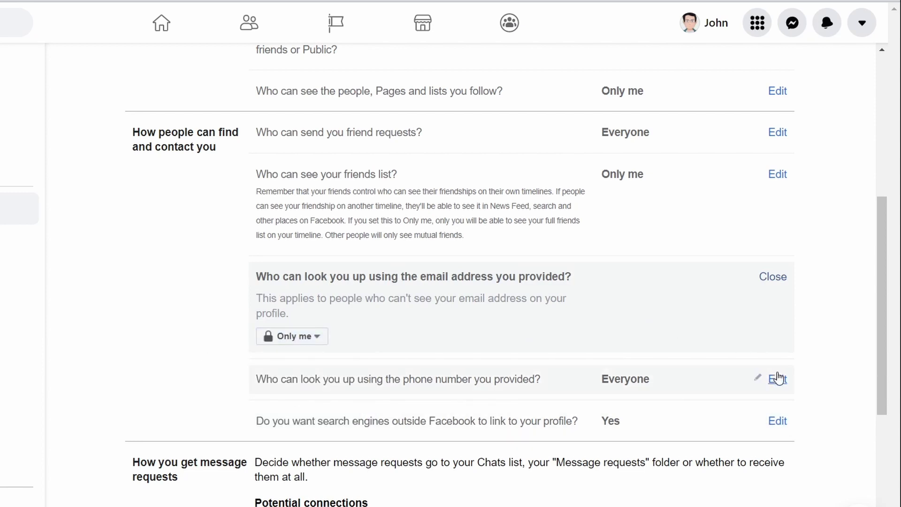
# - Limit who can look you up by phone number to Only me
pyautogui.click(777, 378)
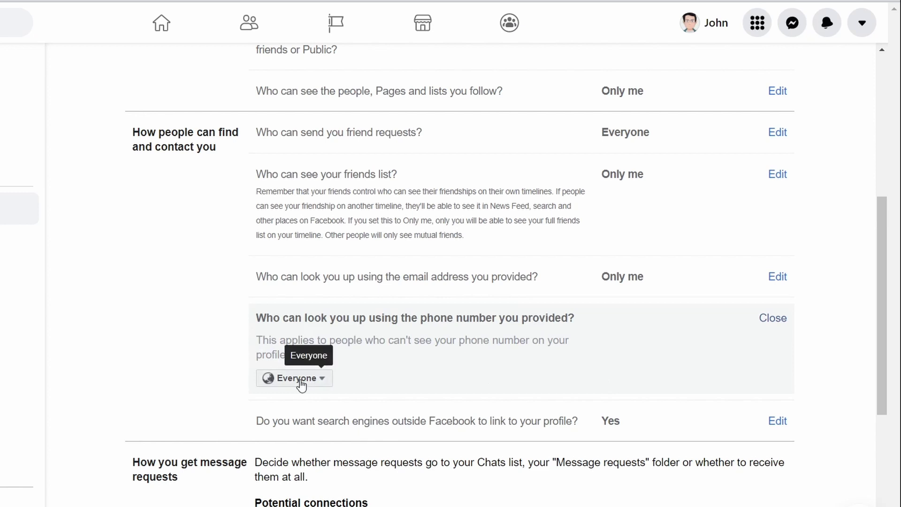
pyautogui.click(301, 378)
pyautogui.click(319, 456)
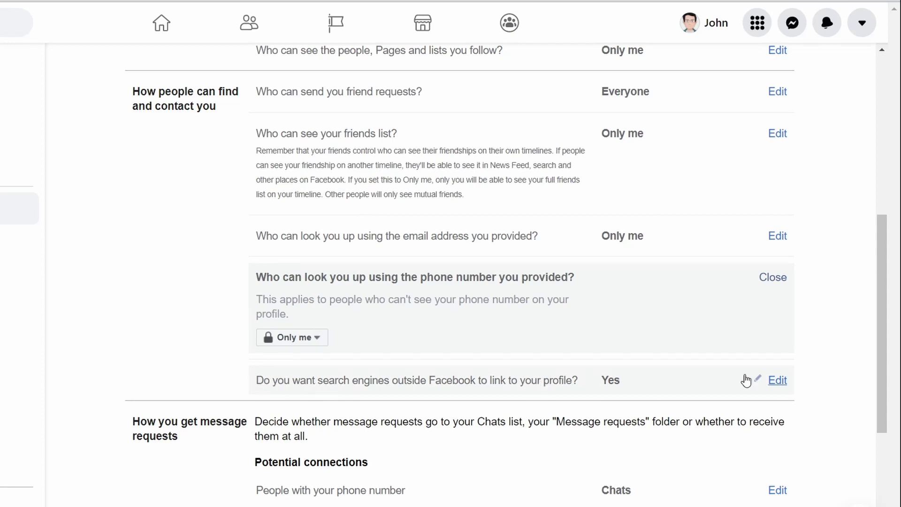
# - Uncheck 'Allow search engines outside of Facebook' and confirm Turn Off
pyautogui.click(771, 383)
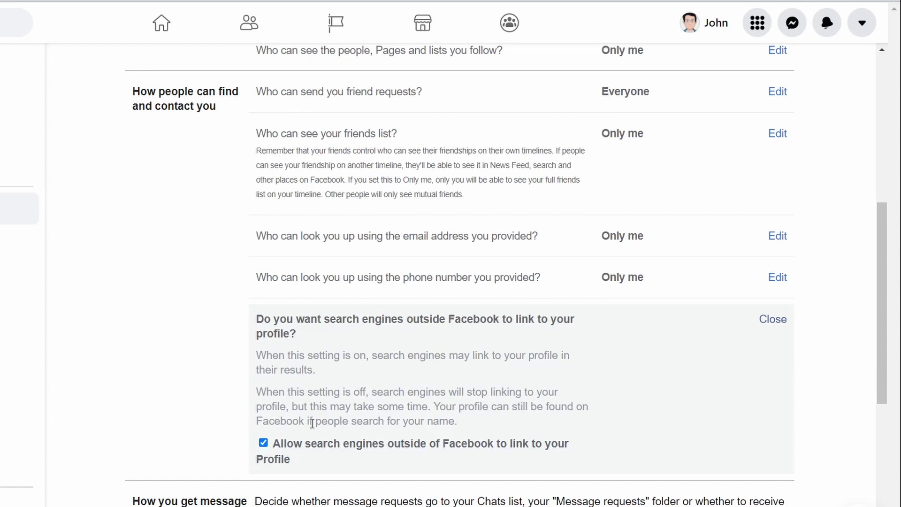
pyautogui.click(263, 443)
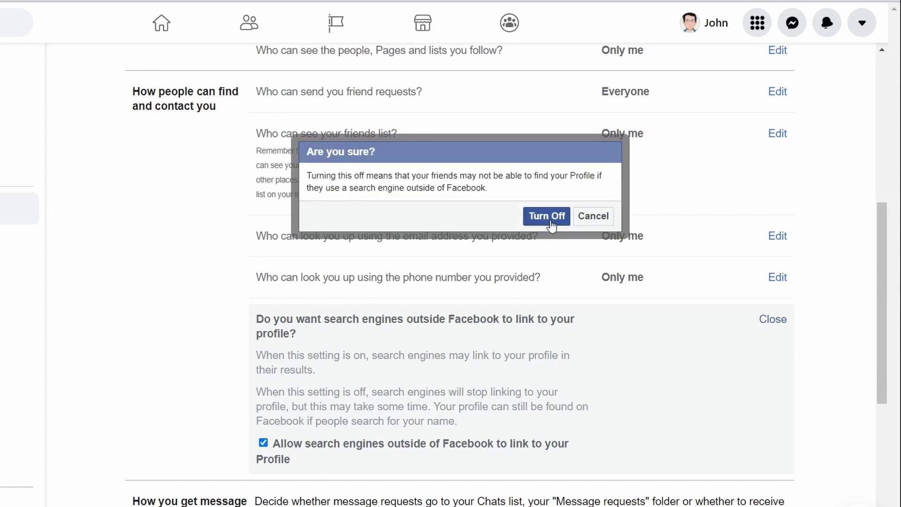
pyautogui.click(551, 224)
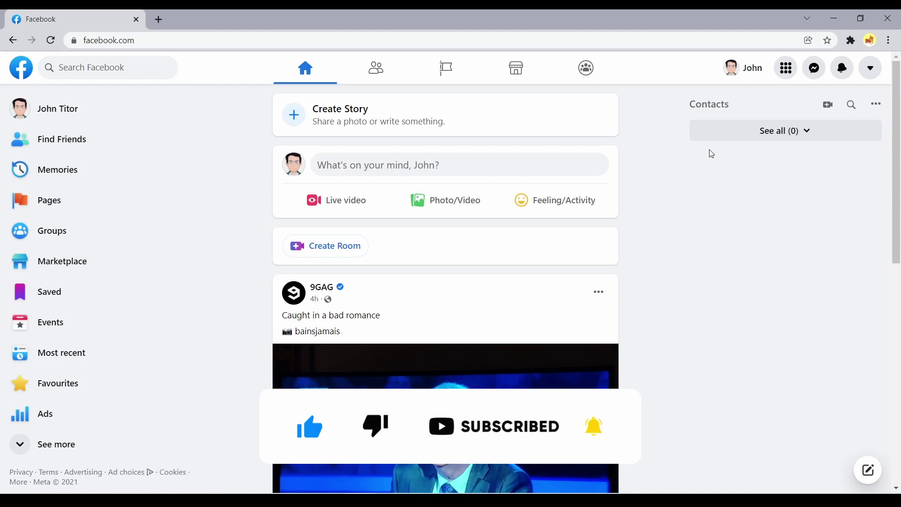
# - Hide London High School, current town and home town from the profile intro, then save
pyautogui.click(735, 69)
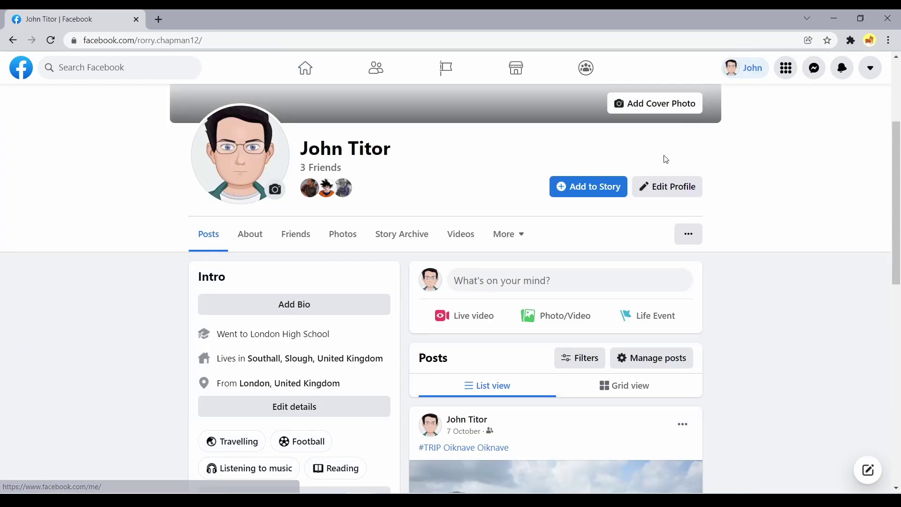
pyautogui.click(331, 408)
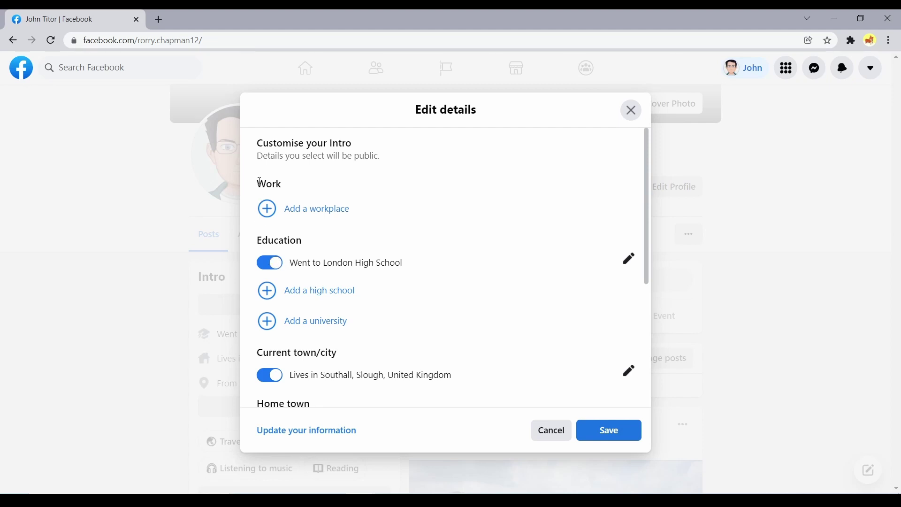
pyautogui.click(269, 267)
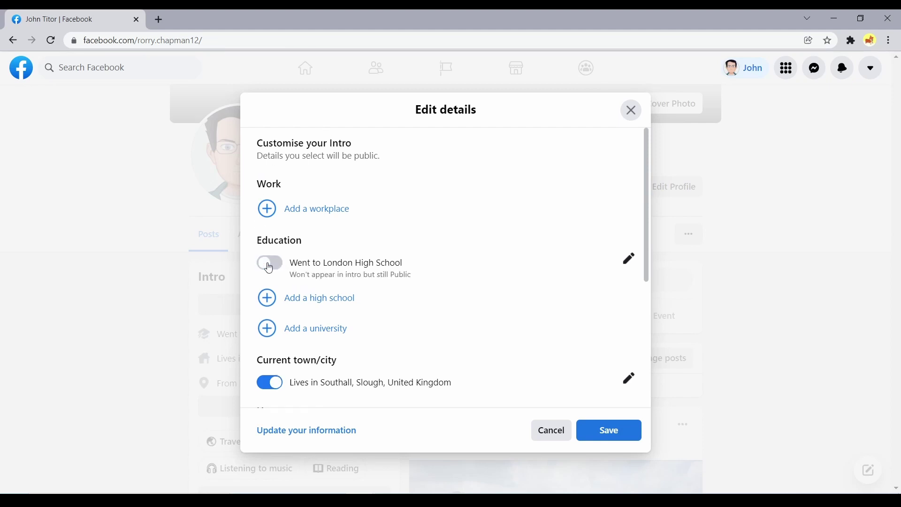
pyautogui.click(277, 389)
pyautogui.scroll(-1, 330, 366)
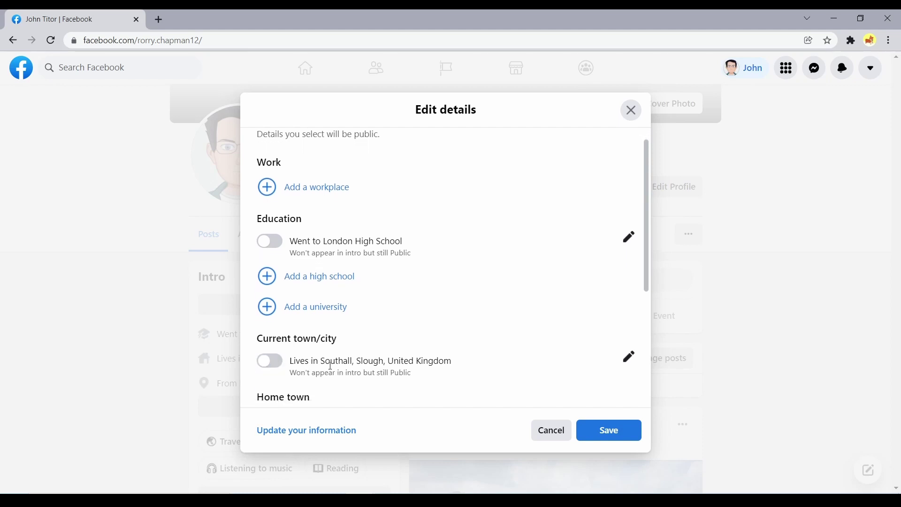
pyautogui.scroll(-2, 331, 365)
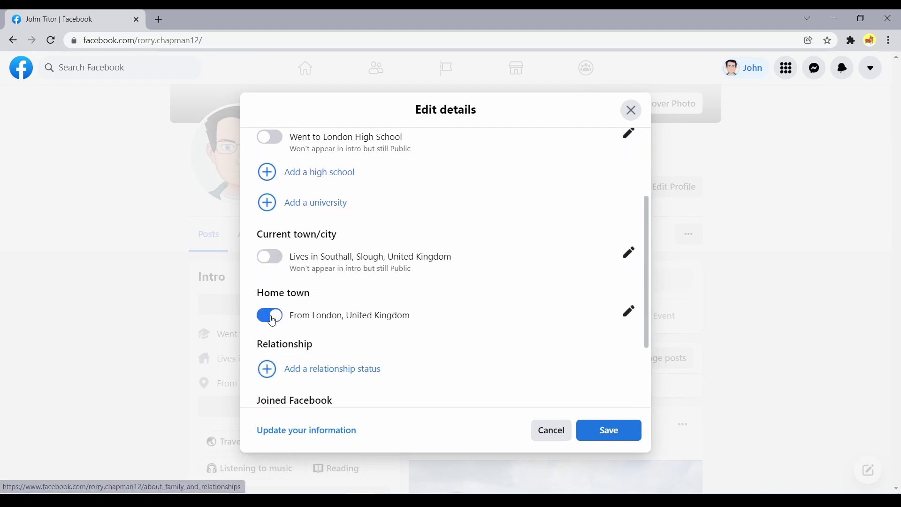
pyautogui.click(271, 316)
pyautogui.scroll(-2, 272, 322)
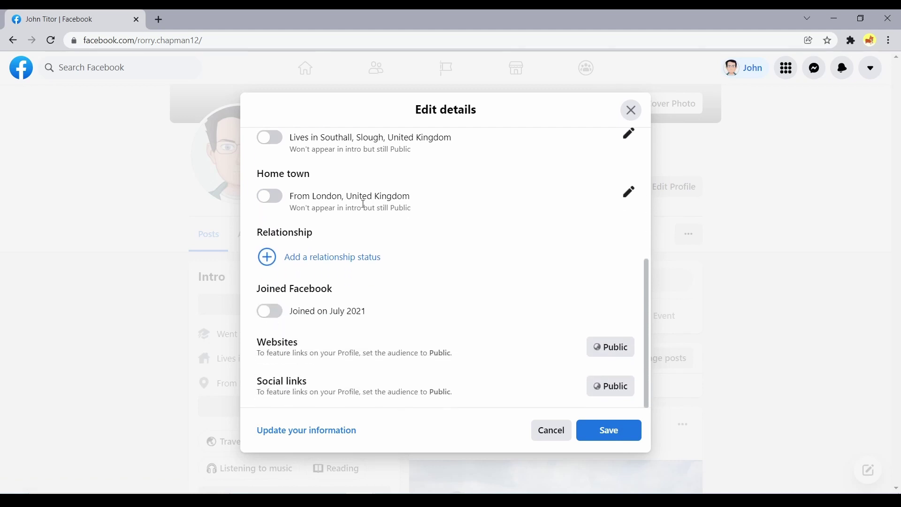
pyautogui.click(593, 424)
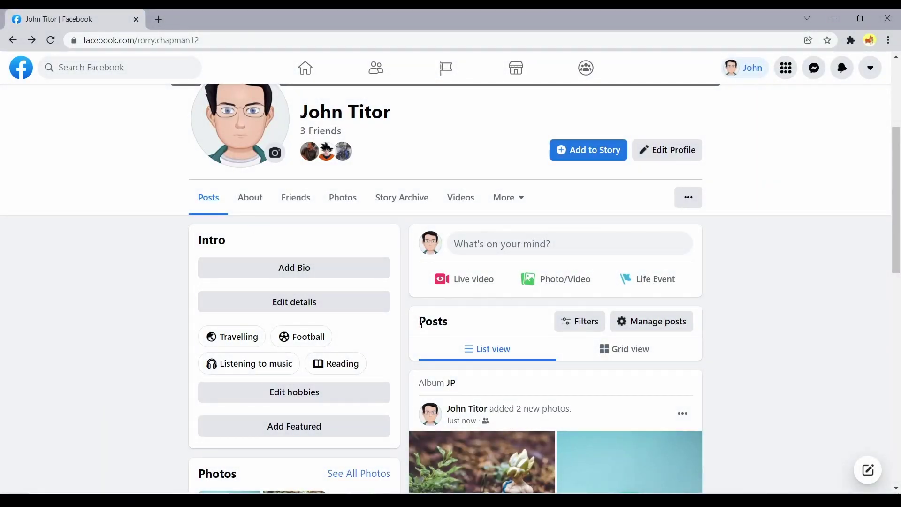
# - Go to the profile's Photos section and show the Albums list
pyautogui.scroll(-1, 423, 328)
pyautogui.scroll(2, 422, 328)
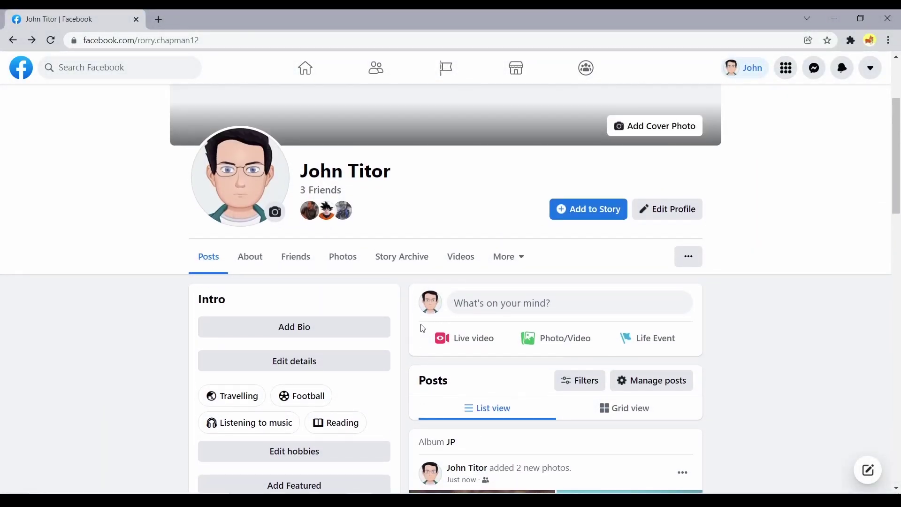
pyautogui.scroll(-2, 422, 328)
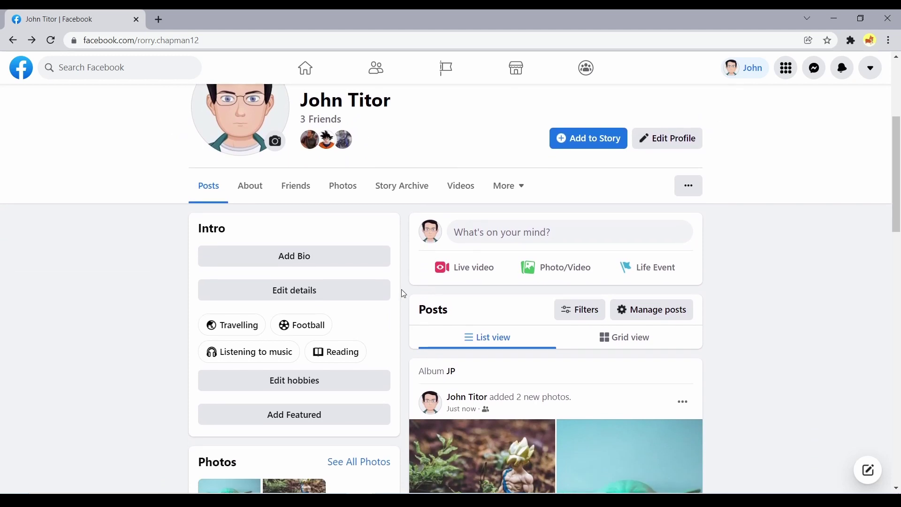
pyautogui.click(336, 204)
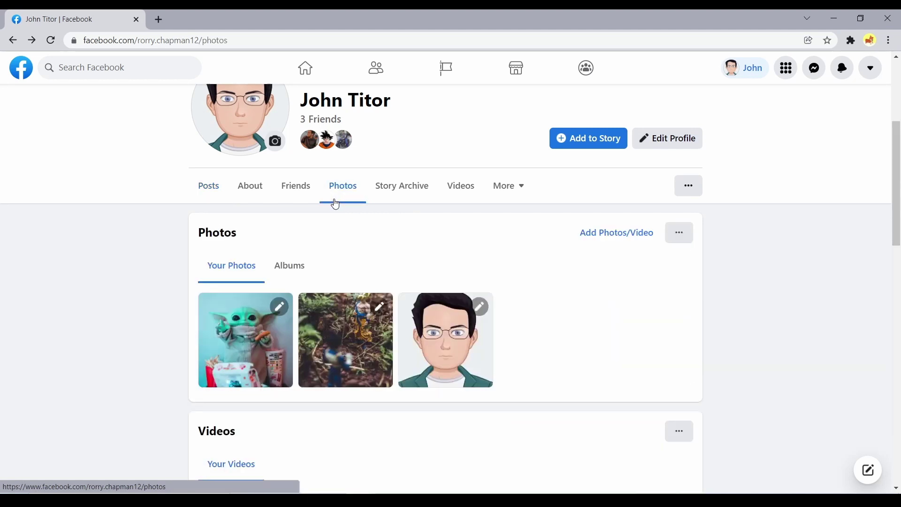
pyautogui.scroll(-2, 296, 263)
pyautogui.scroll(1, 294, 231)
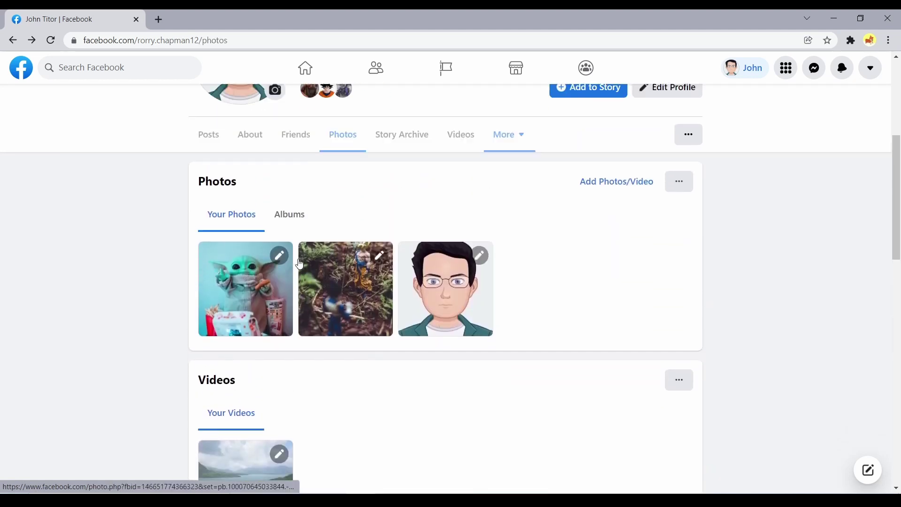
pyautogui.click(293, 232)
# - Edit the JP album and set its audience to Friends
pyautogui.click(379, 268)
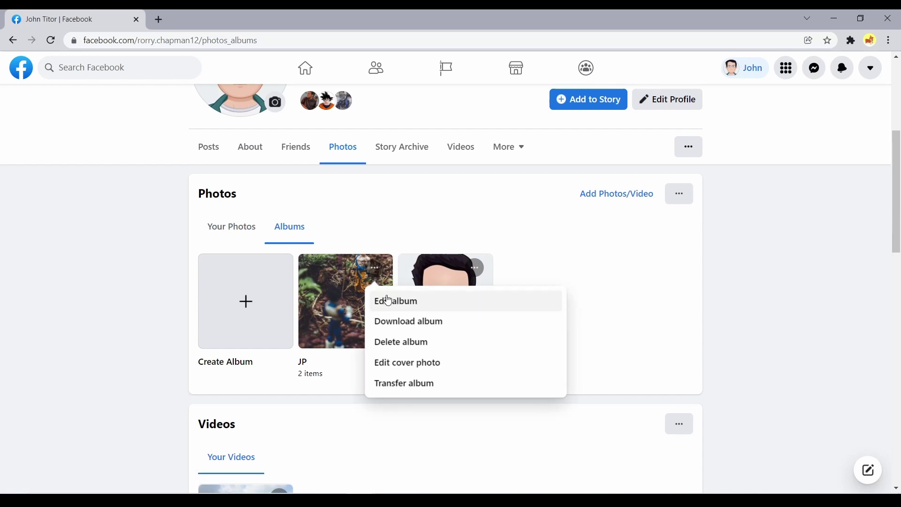
pyautogui.click(386, 298)
pyautogui.click(40, 137)
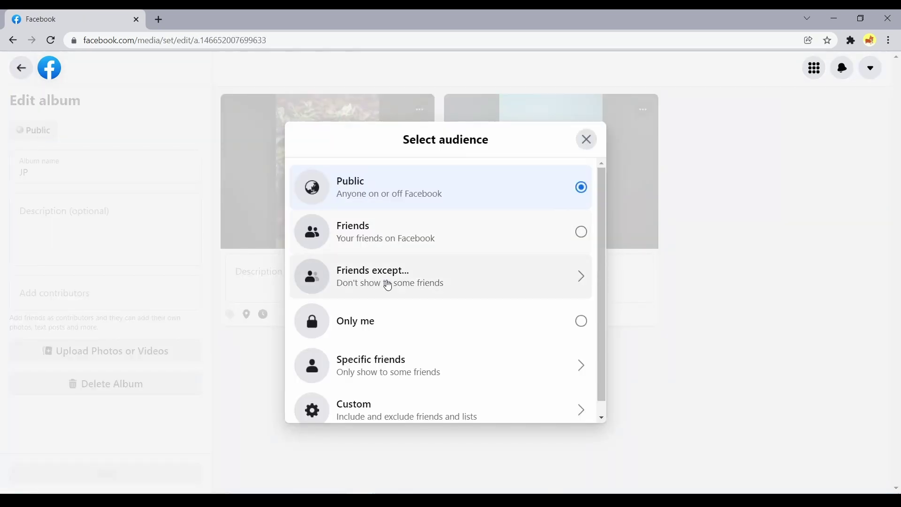
pyautogui.click(381, 240)
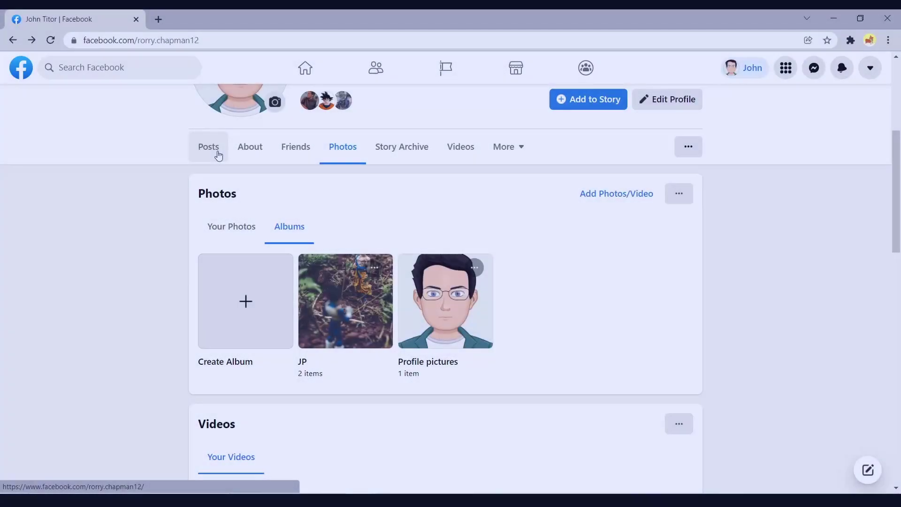
# - From the Posts tab's more options, choose Lock Profile and confirm Lock Your Profile
pyautogui.click(216, 153)
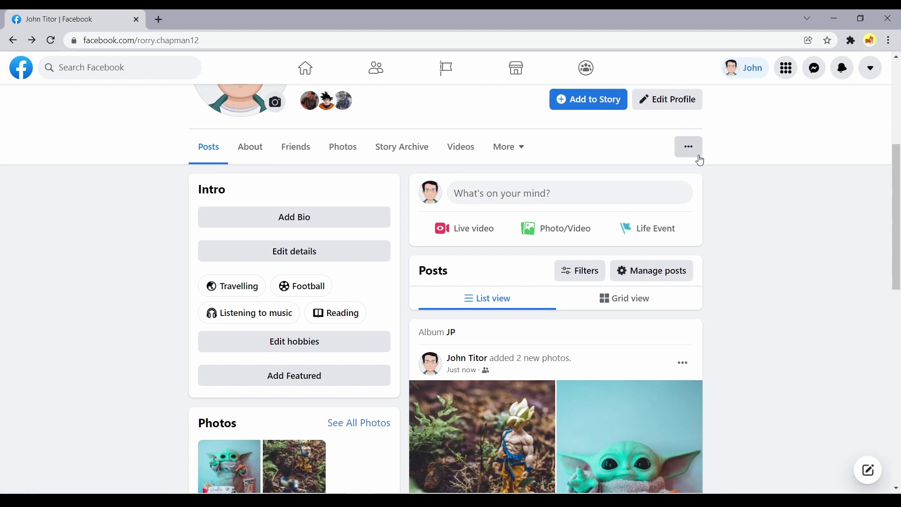
pyautogui.scroll(1, 700, 162)
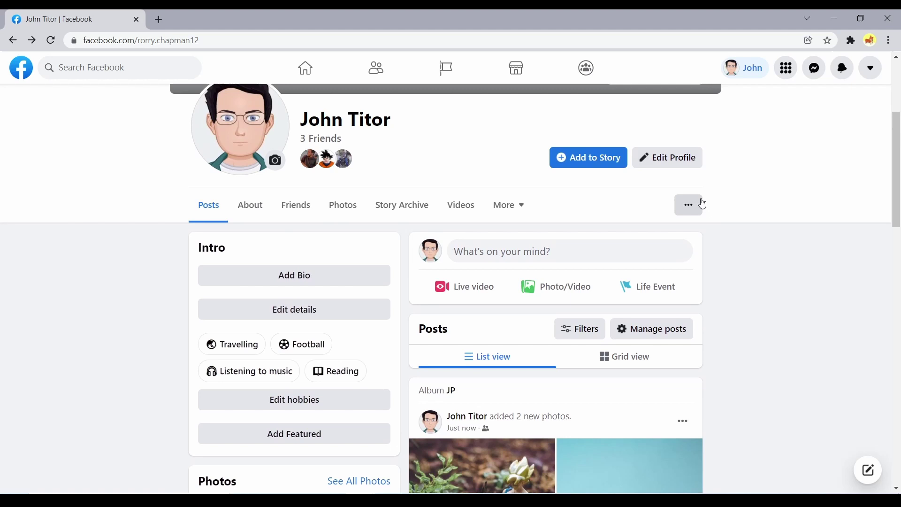
pyautogui.click(702, 204)
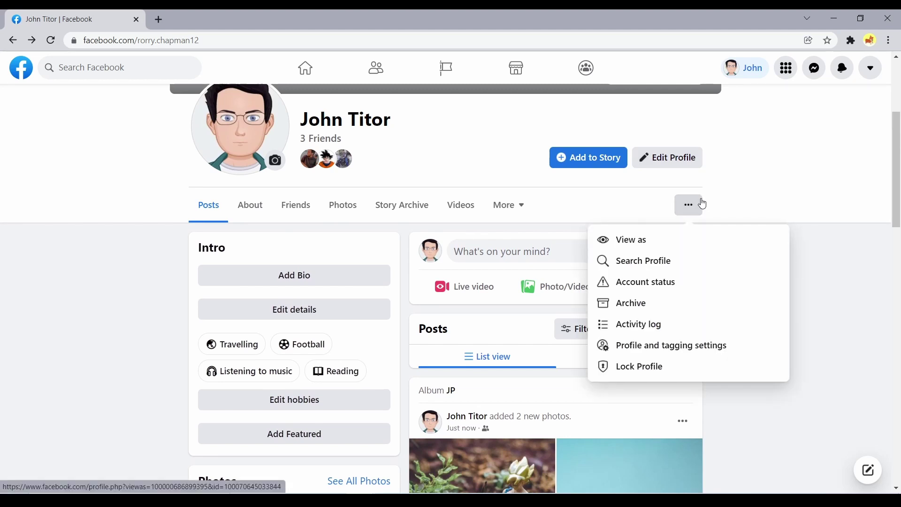
pyautogui.click(657, 366)
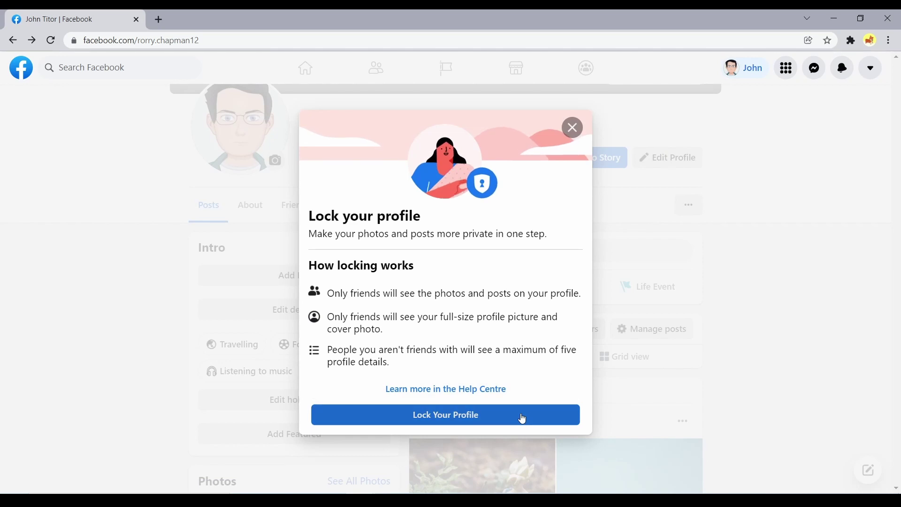
pyautogui.click(524, 418)
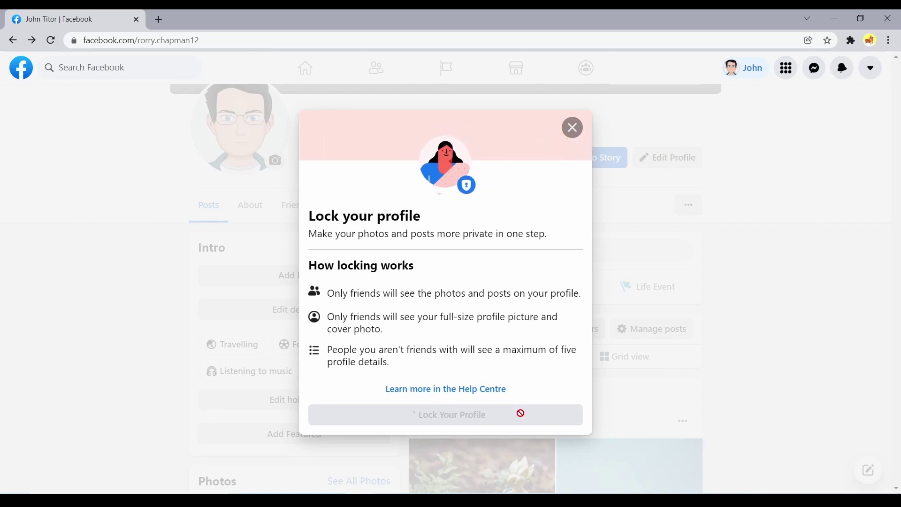